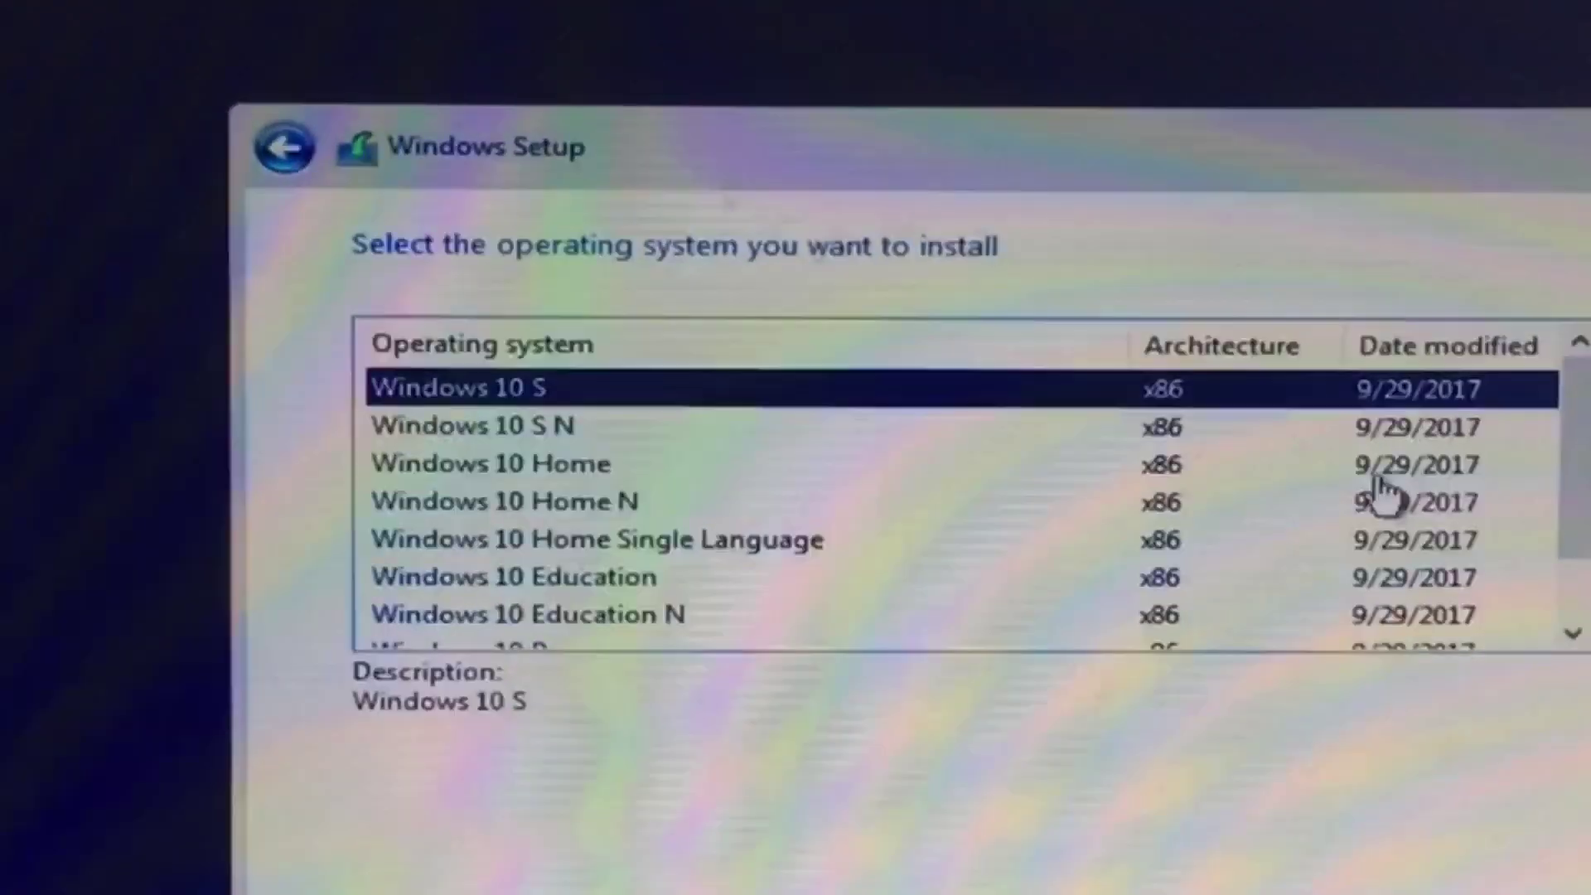
- Choose Windows 10 Pro N from the edition list
click(647, 477)
click(630, 577)
click(717, 618)
drag(1481, 590, 1446, 650)
click(471, 680)
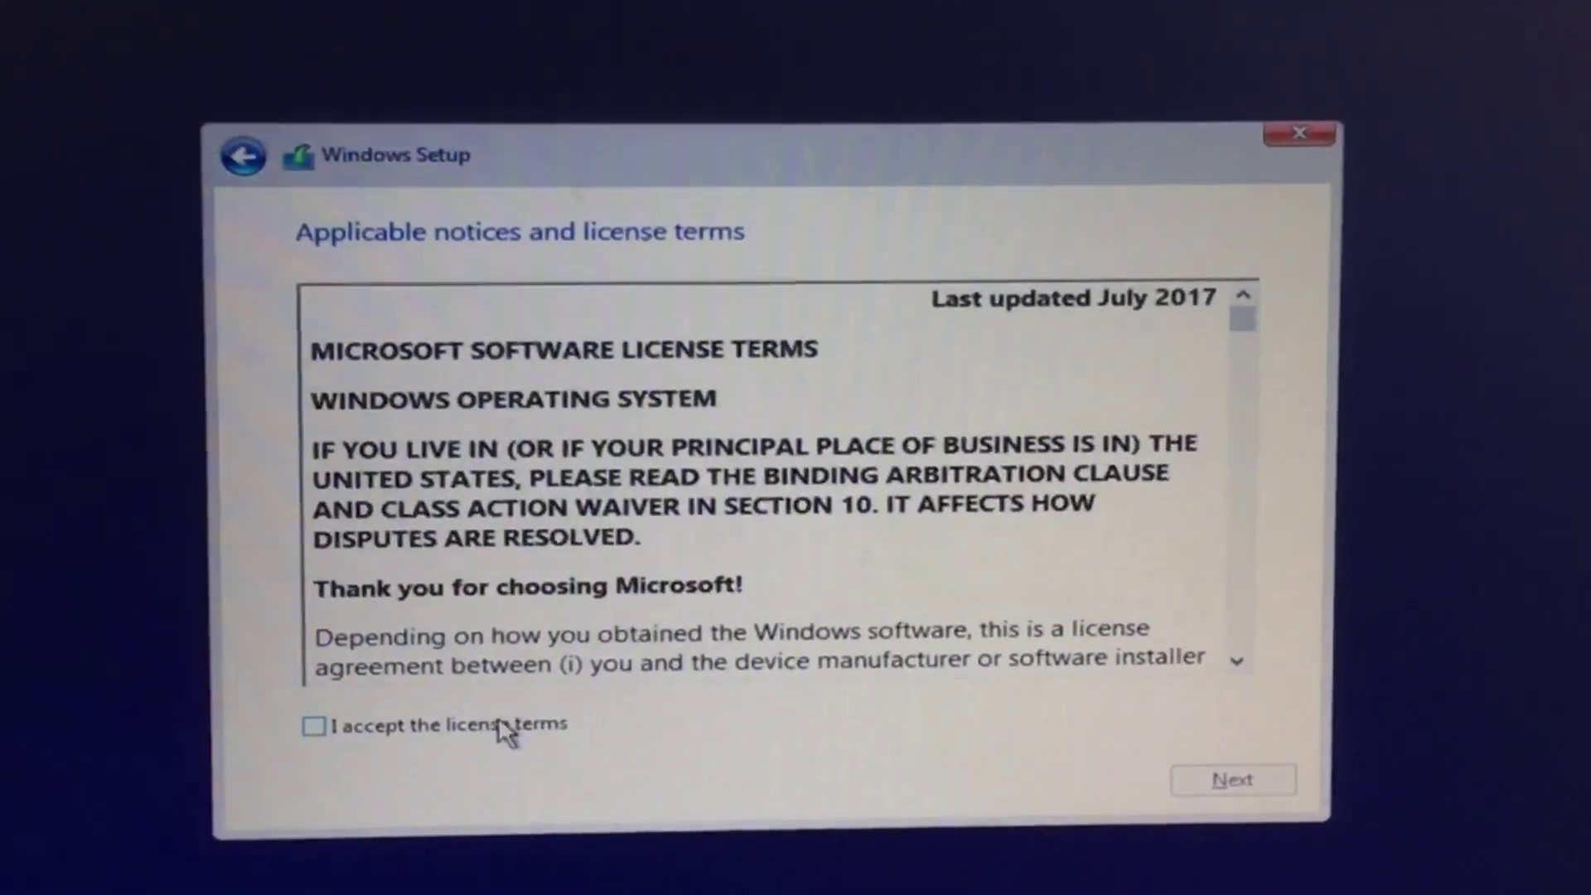
- Accept the licence terms and choose a Custom install
click(514, 714)
click(1235, 779)
click(859, 455)
- Delete Drive 0 Partition 3, the following partitions, and Drive 0 Partition 2
click(663, 426)
click(566, 592)
click(966, 633)
click(548, 603)
click(970, 647)
click(599, 615)
click(959, 667)
click(474, 449)
click(524, 646)
click(929, 705)
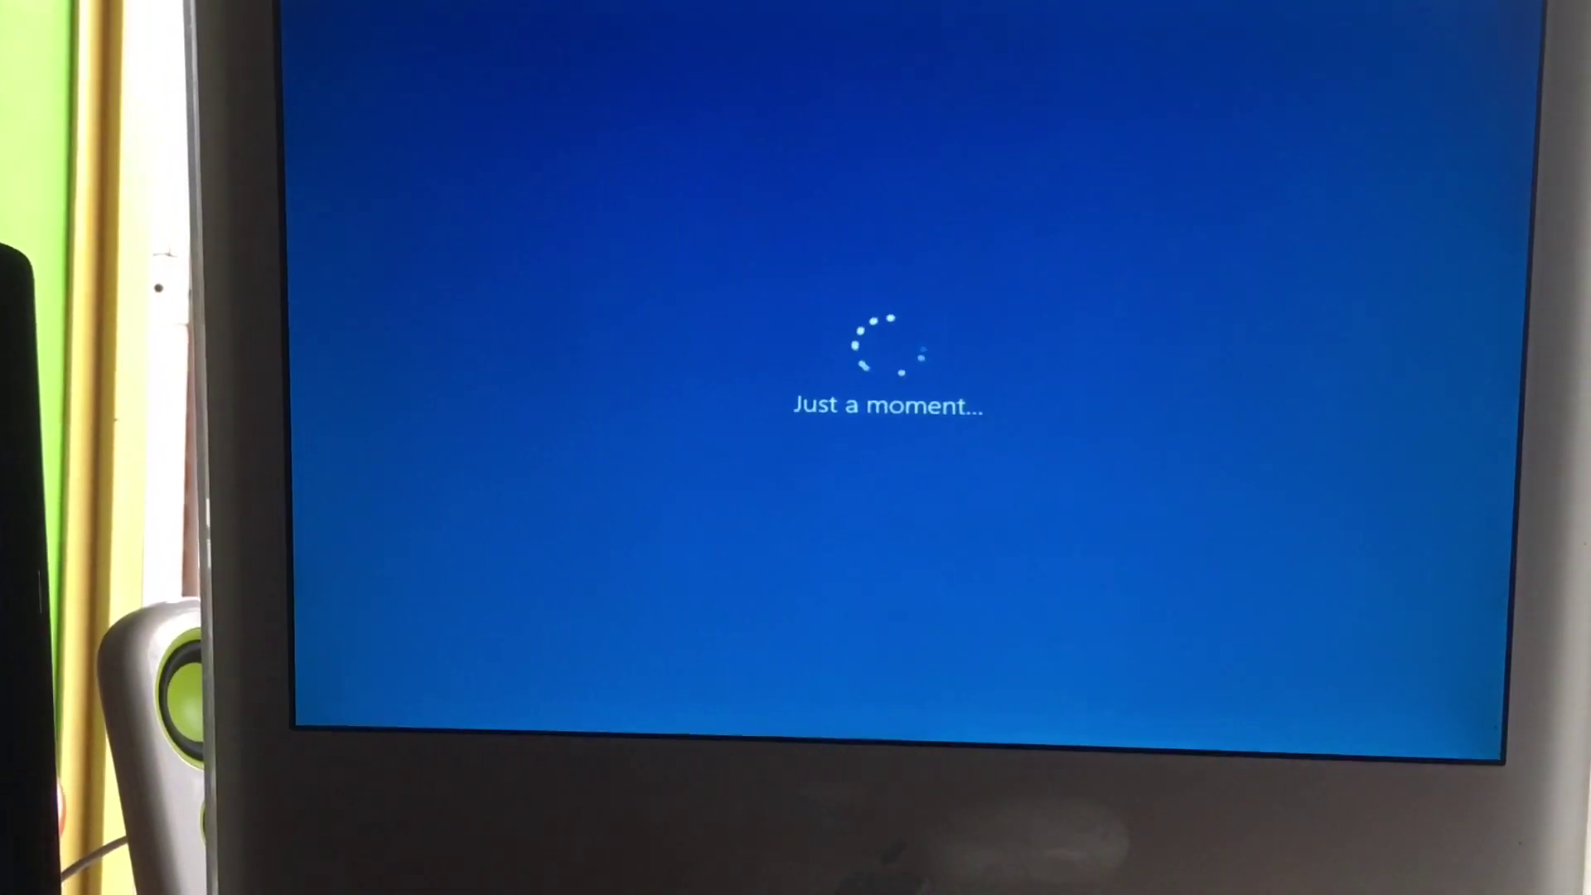
- Scroll the region list and select Netherlands
scroll(1132, 450, up, 8)
scroll(1130, 454, up, 8)
scroll(1077, 501, down, 1)
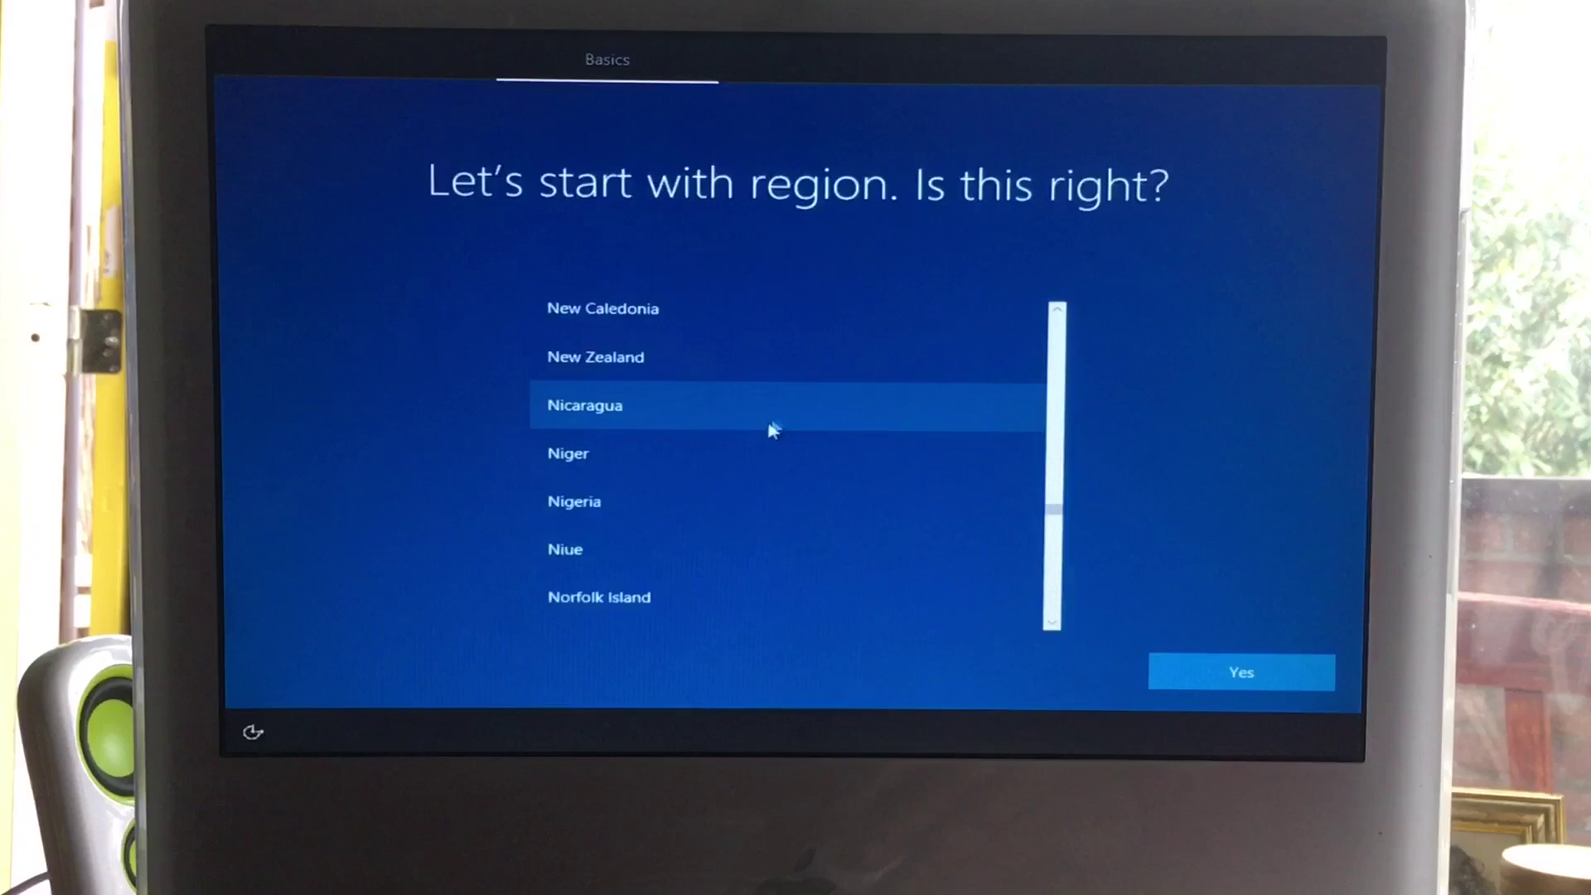
click(829, 330)
- Confirm Netherlands, then select and confirm the Dutch keyboard layout
click(1209, 675)
scroll(1061, 327, down, 1)
drag(1057, 330, 1065, 336)
click(872, 516)
click(1206, 649)
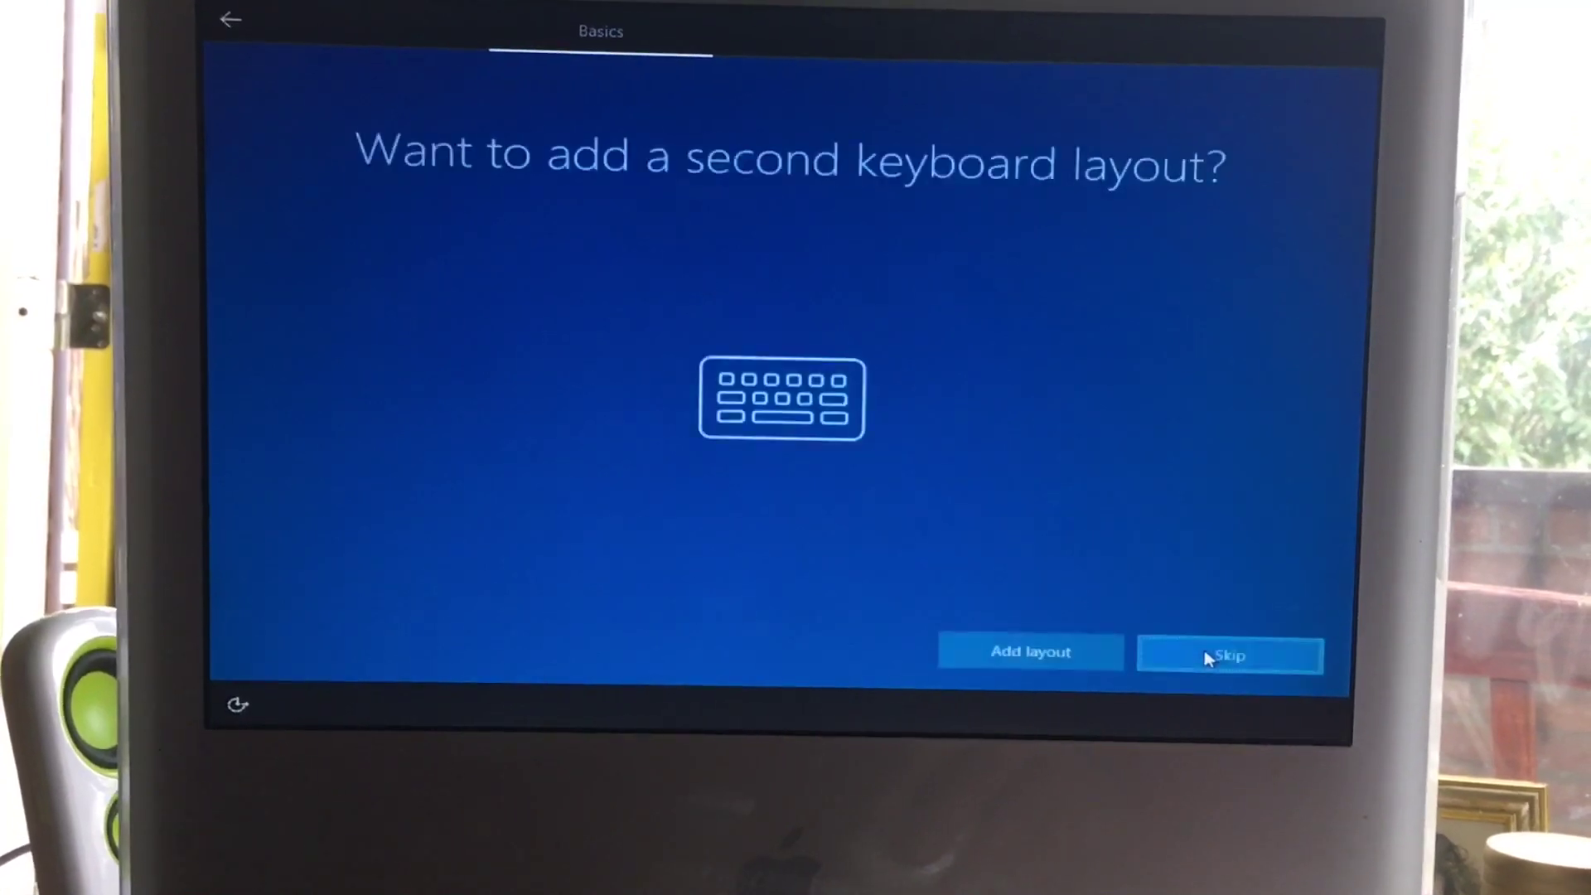
- Skip adding a second keyboard layout
click(1206, 661)
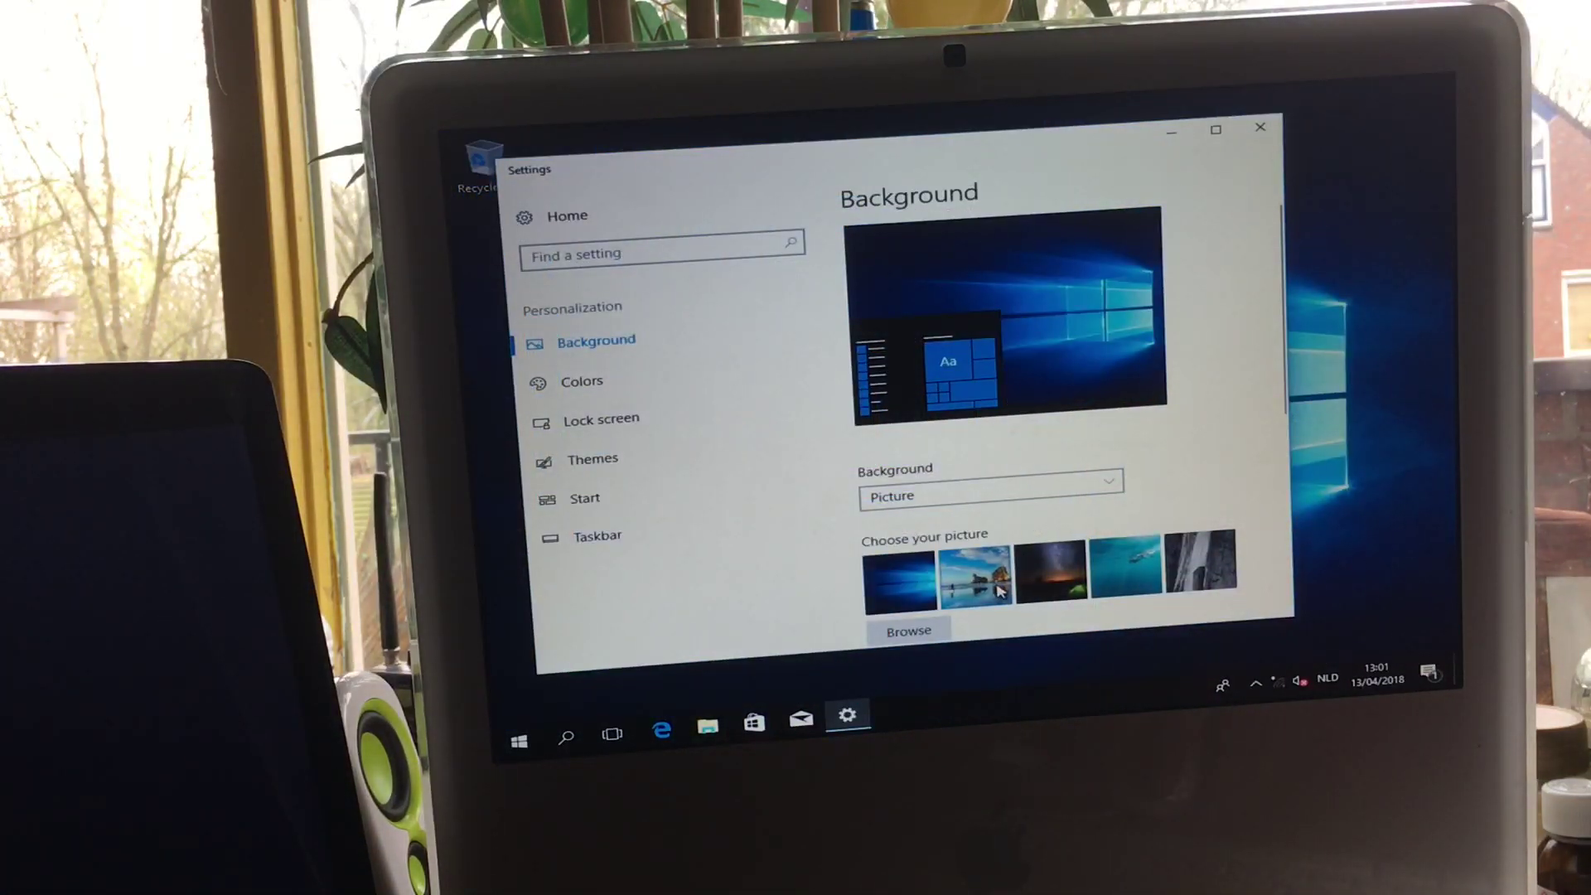
- Set the night-sky tent picture as the desktop wallpaper
click(999, 591)
click(1043, 584)
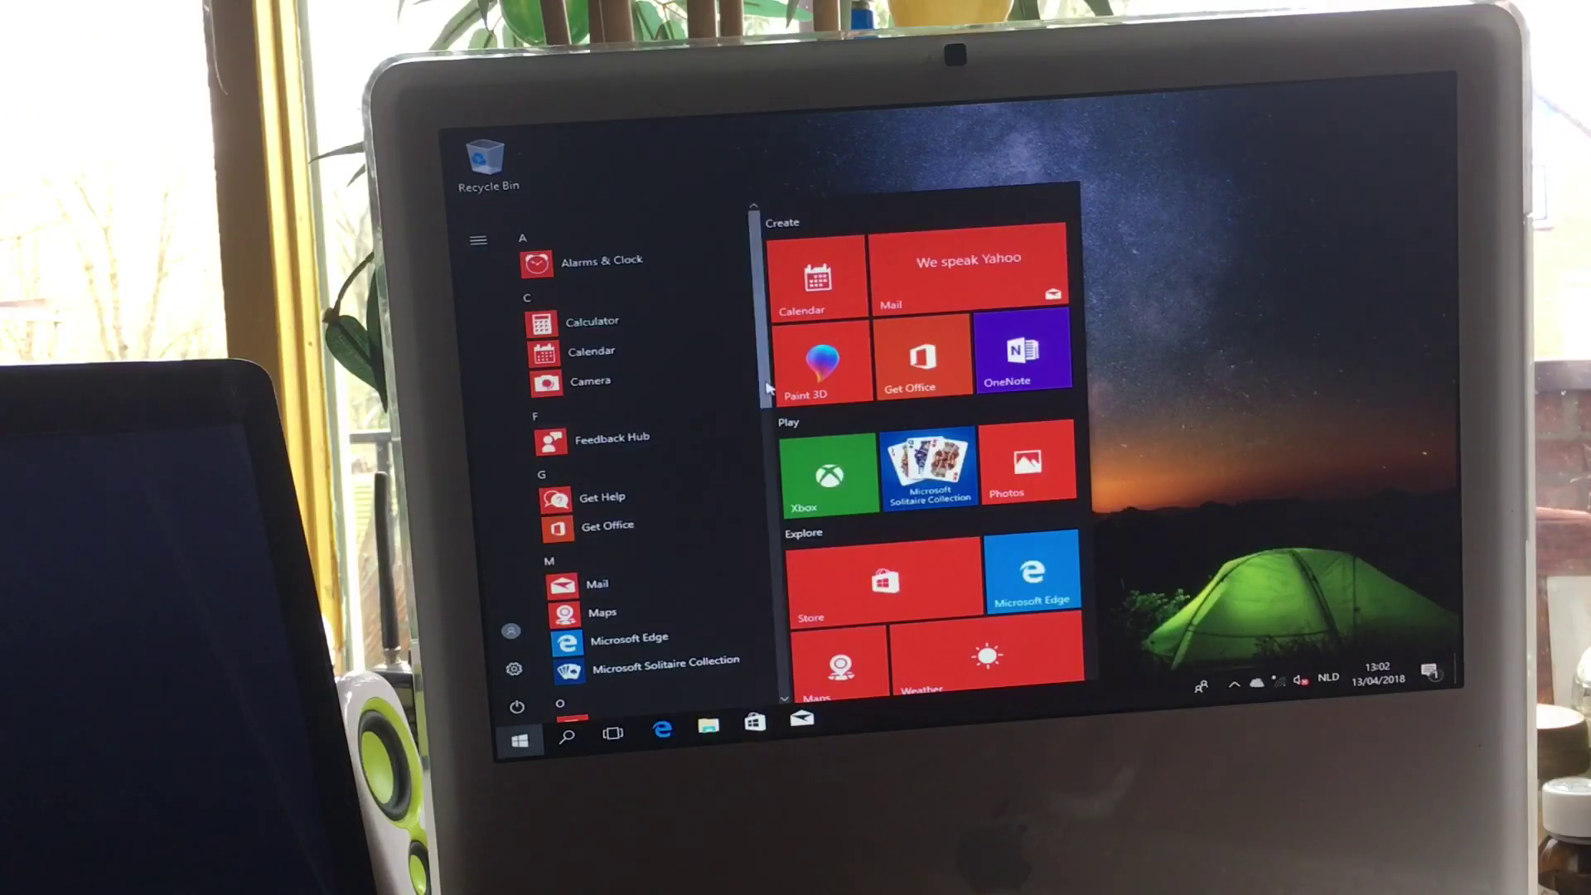
mouse_move(766, 386)
mouse_down()
mouse_move(745, 697)
mouse_move(771, 329)
mouse_up()
drag(769, 340, 776, 630)
- Open the System display settings through the Action Center's All settings
click(1431, 673)
click(1402, 632)
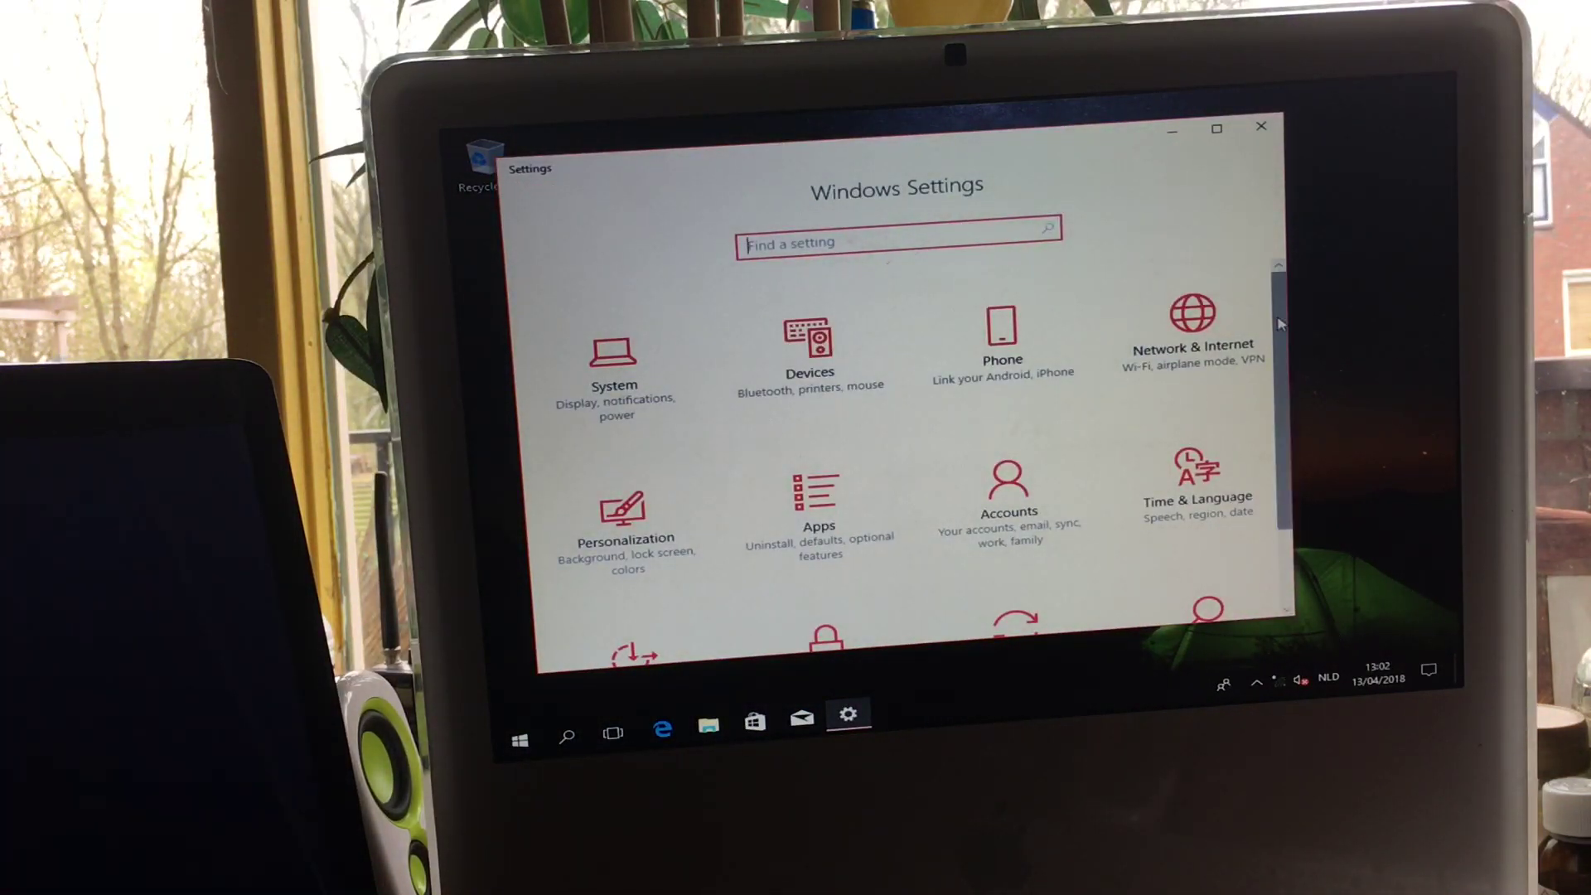
scroll(1267, 322, down, 1)
click(645, 393)
- Close Settings and launch Control Panel by searching 'contro'
click(1260, 128)
click(519, 742)
click(568, 738)
text(contro)
click(535, 315)
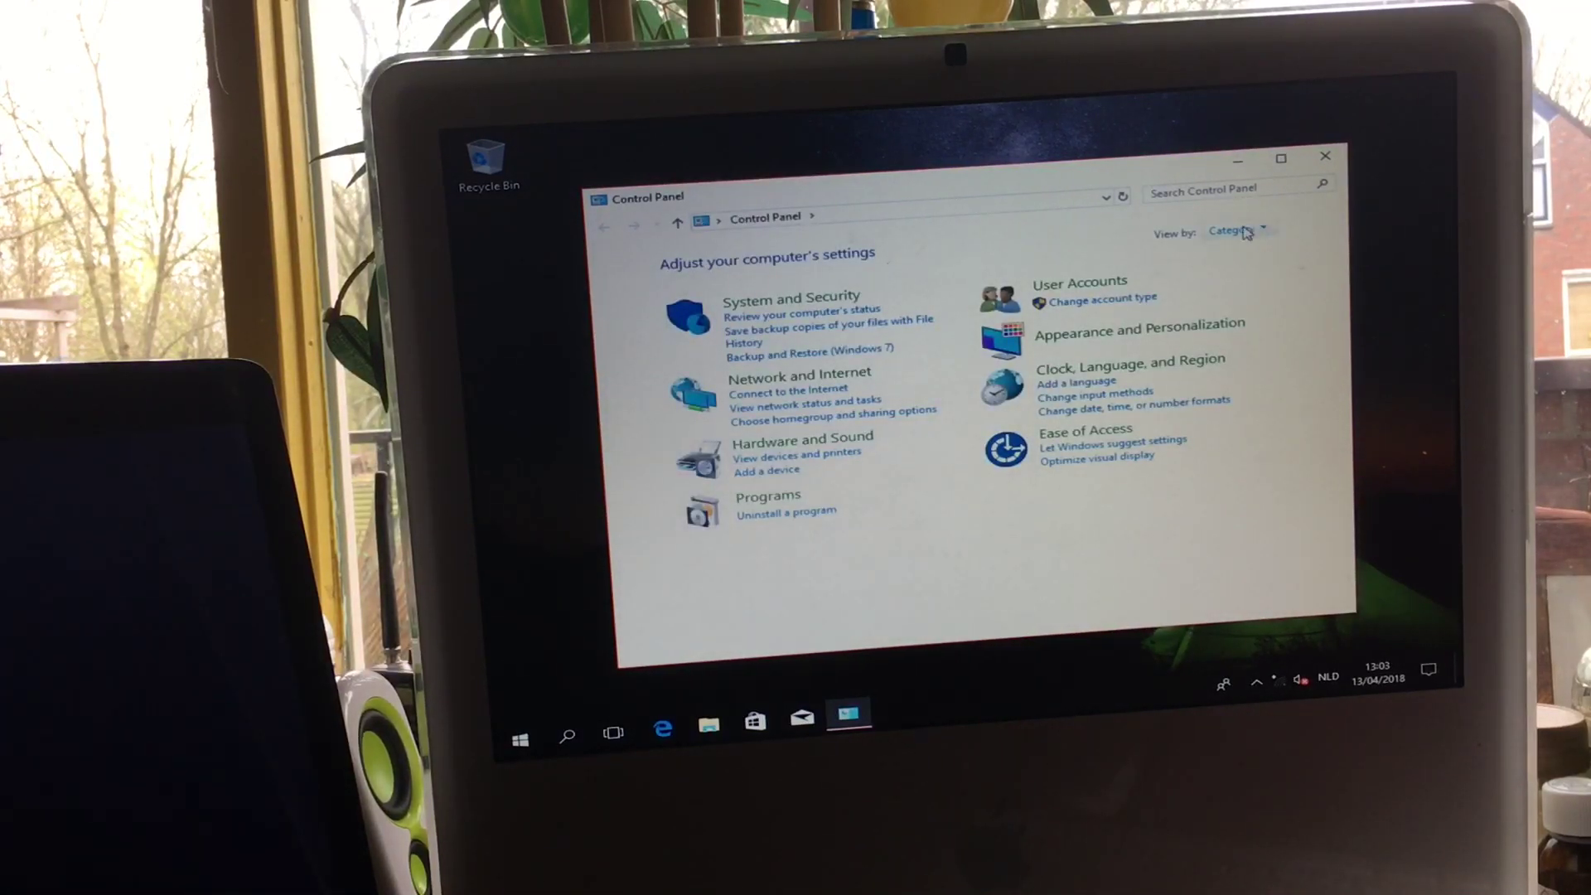
- Switch the Control Panel view to Large icons
click(1247, 233)
click(1253, 277)
drag(1341, 284, 1354, 409)
scroll(1243, 390, up, 1)
- Open Device Manager and show the High Definition Audio Device's Driver tab
scroll(1188, 373, up, 3)
click(1172, 382)
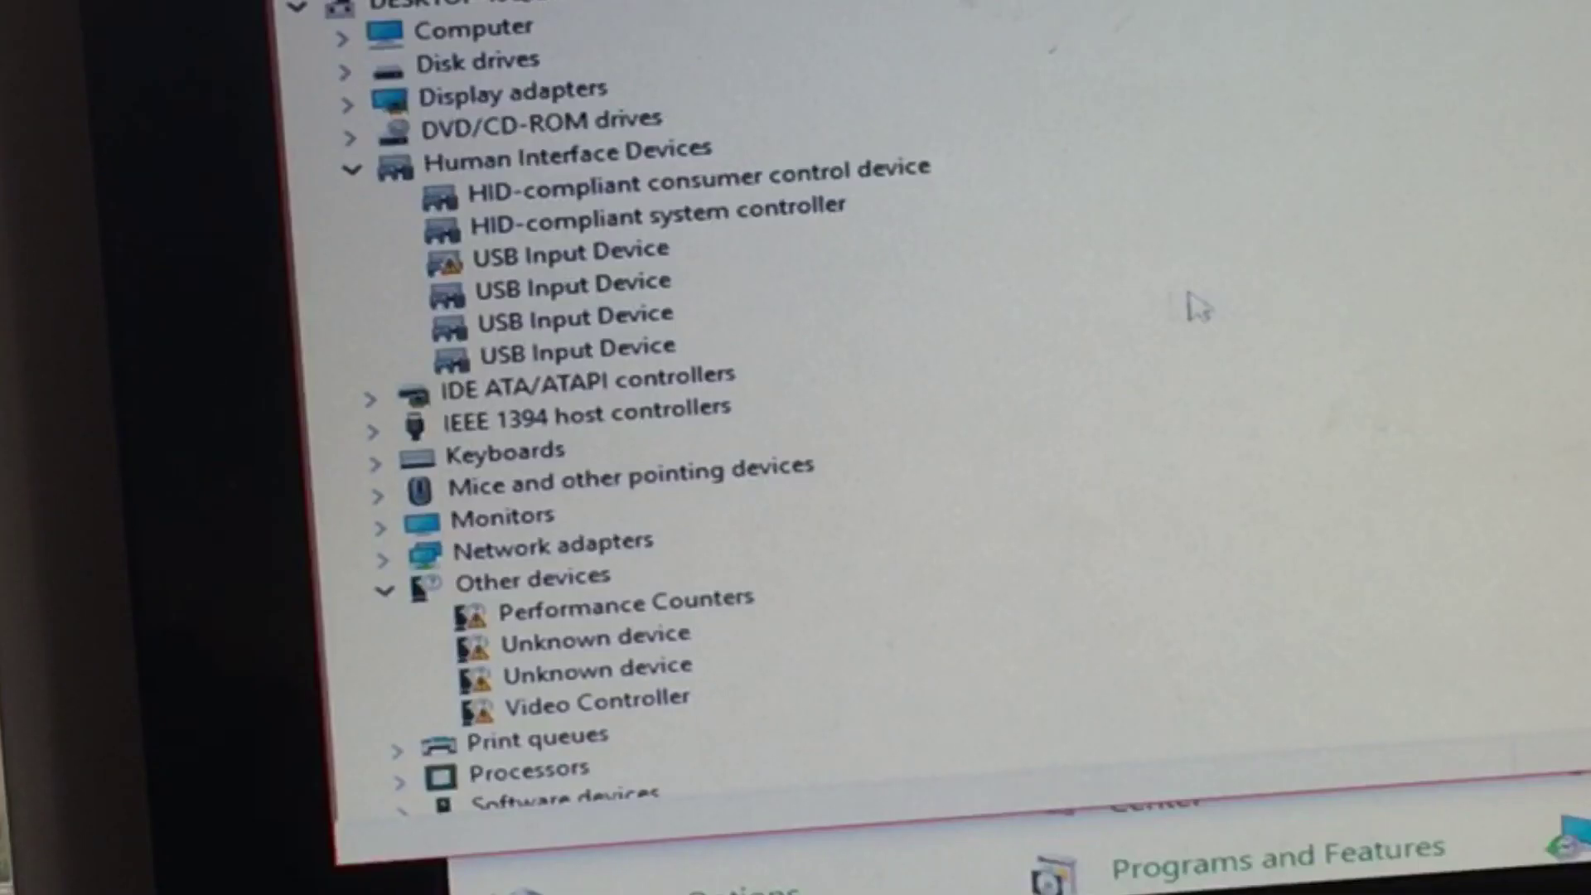
click(608, 262)
scroll(580, 414, down, 2)
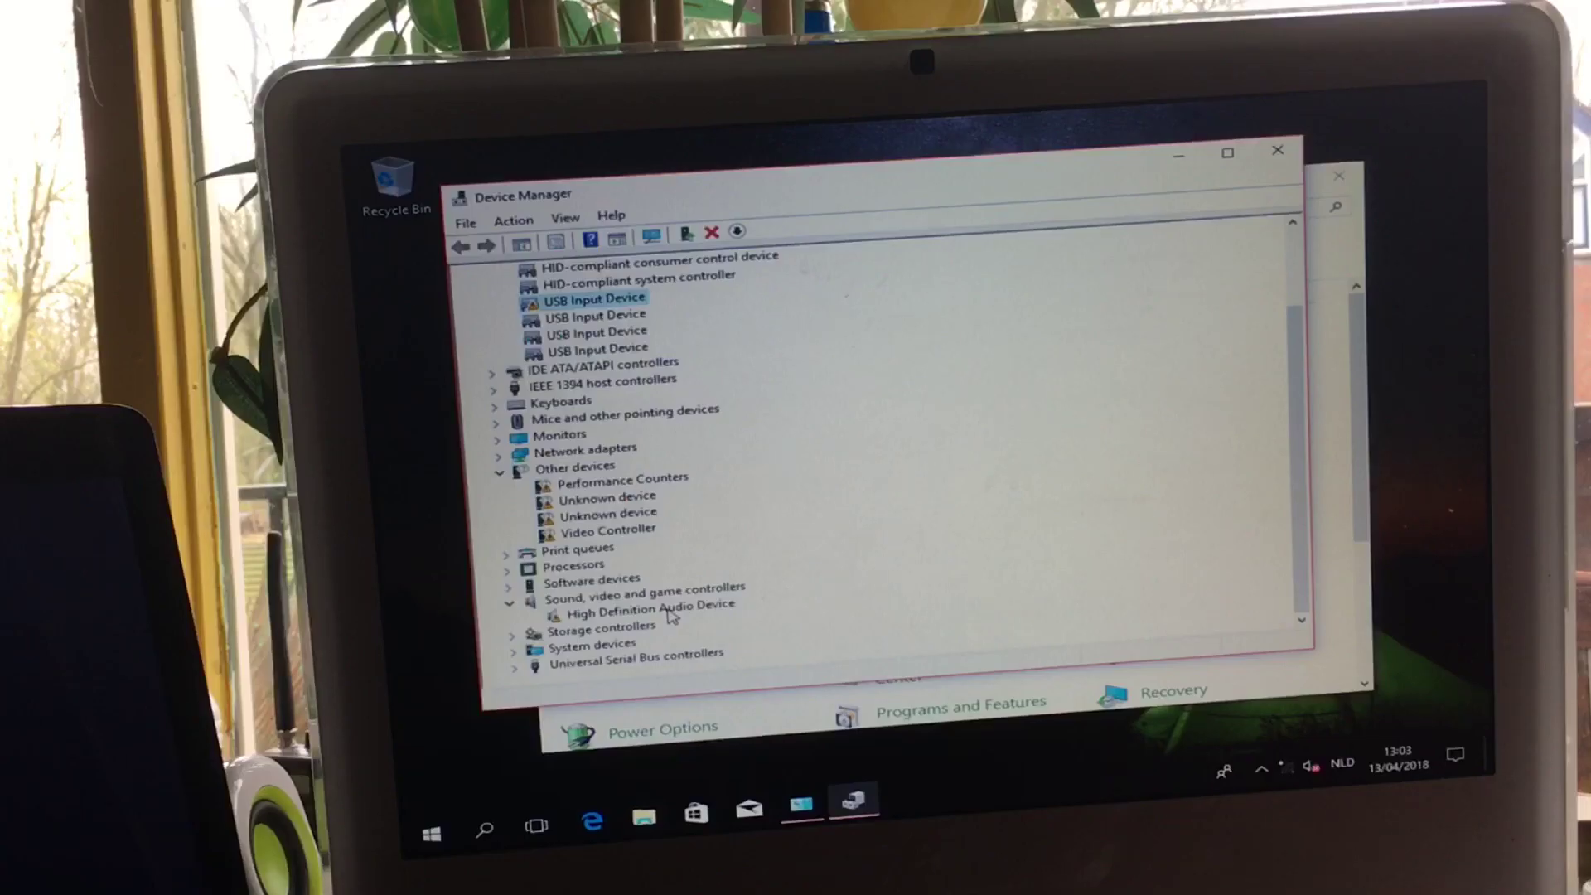
click(701, 675)
double_click(667, 608)
click(747, 269)
- Search automatically for updated High Definition Audio Device driver software
click(871, 392)
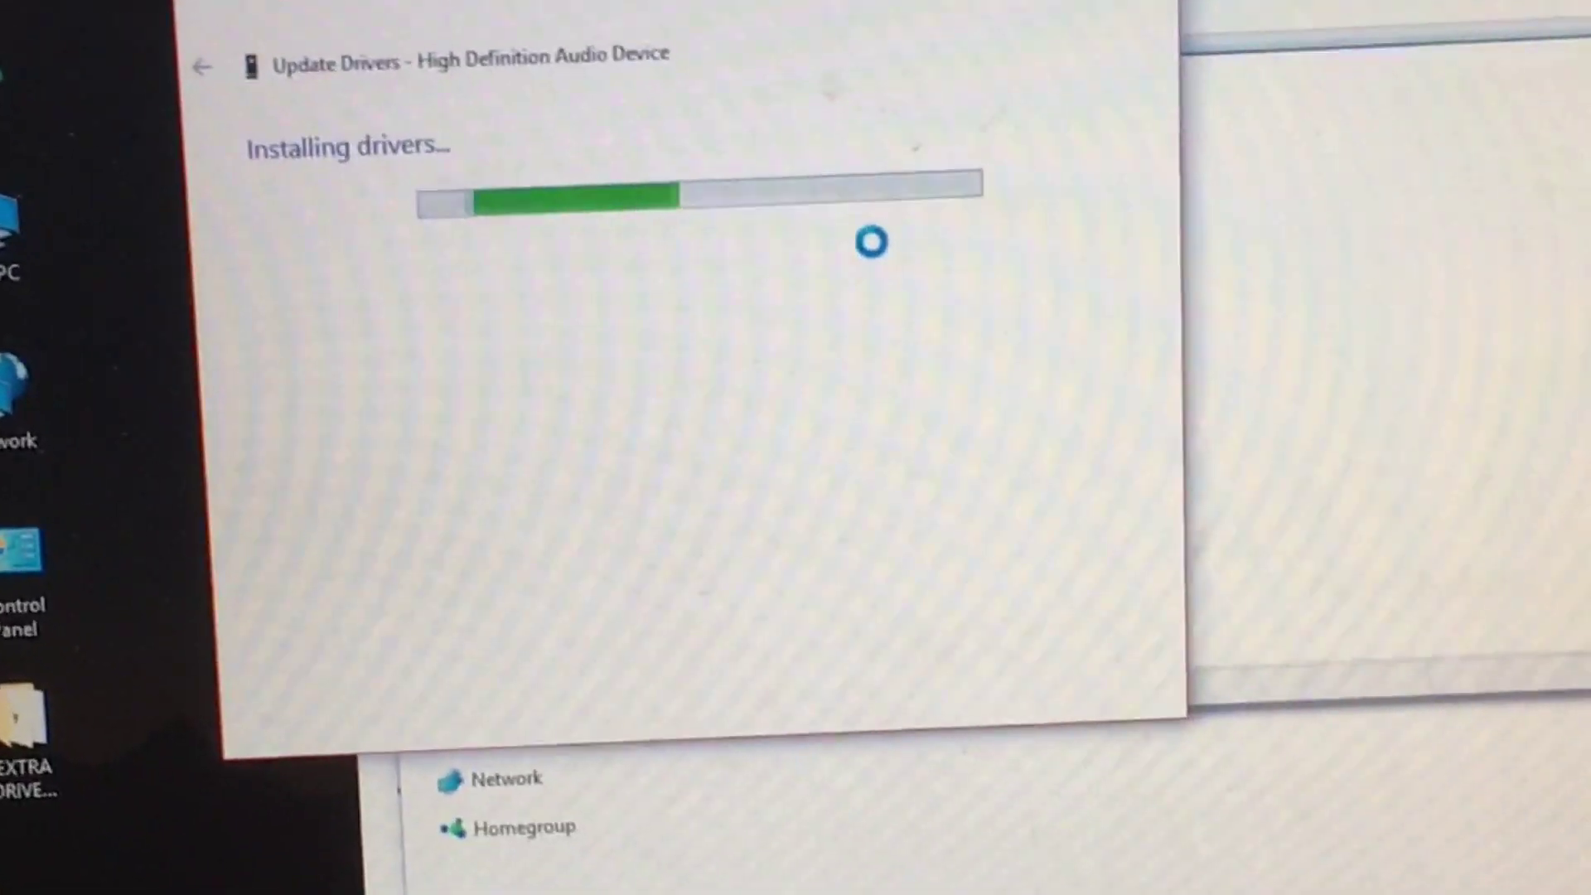